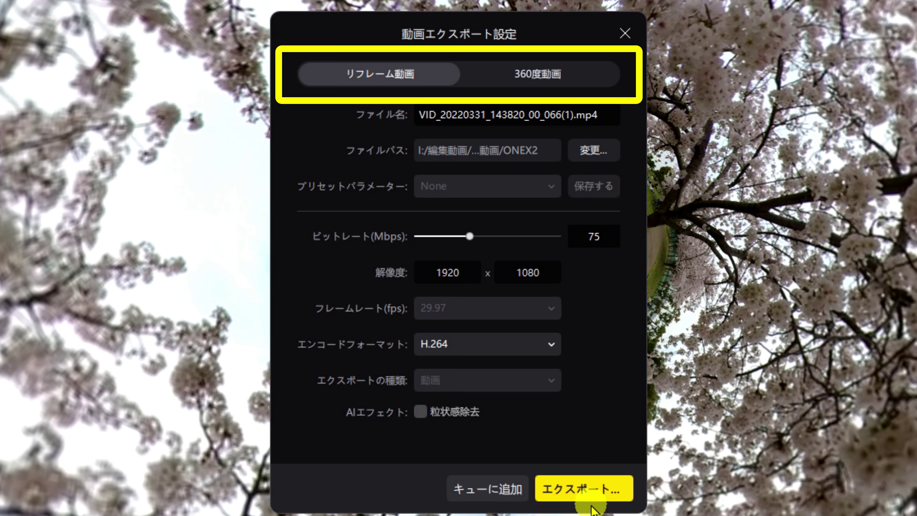
# Step: Compare the リフレーム動画 and 360度動画 modes in the video export settings, ending on 360度動画, and close the dialog
pyautogui.click(555, 84)
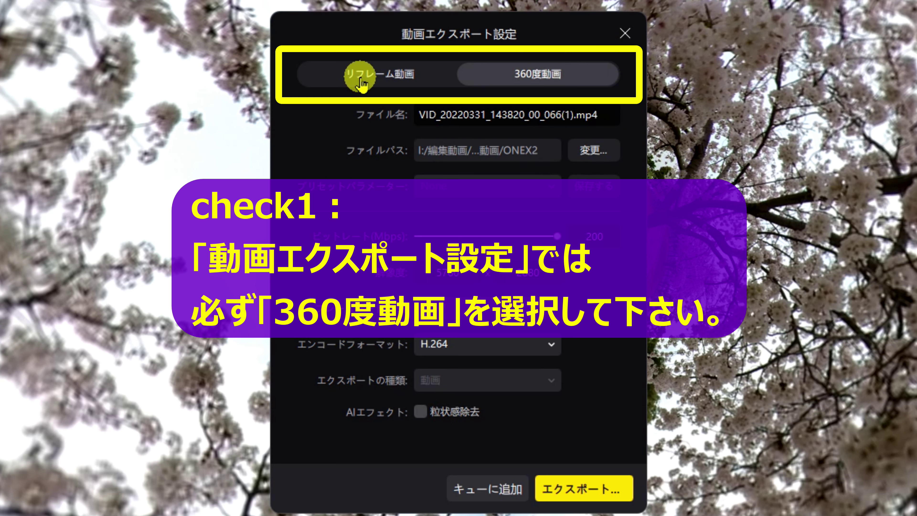
pyautogui.click(368, 83)
pyautogui.click(535, 80)
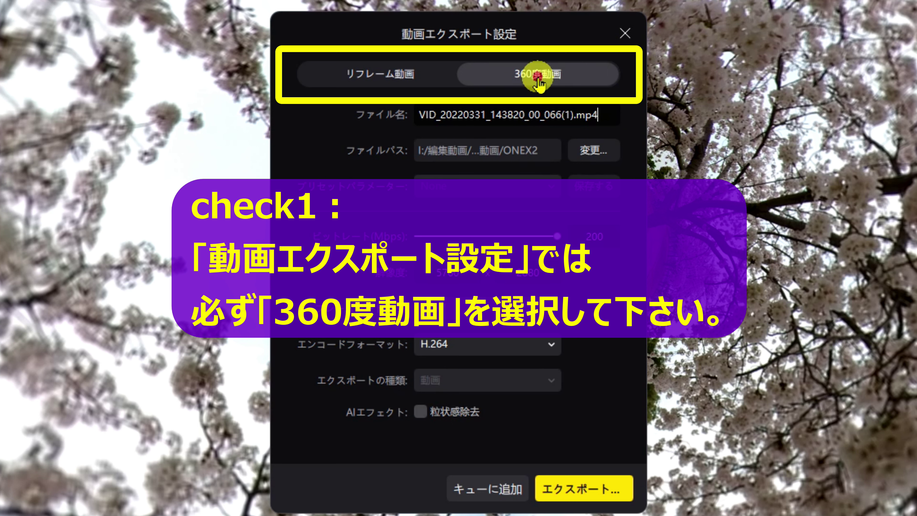
pyautogui.click(410, 77)
pyautogui.click(527, 80)
pyautogui.click(404, 77)
pyautogui.click(536, 81)
pyautogui.click(537, 82)
pyautogui.click(399, 77)
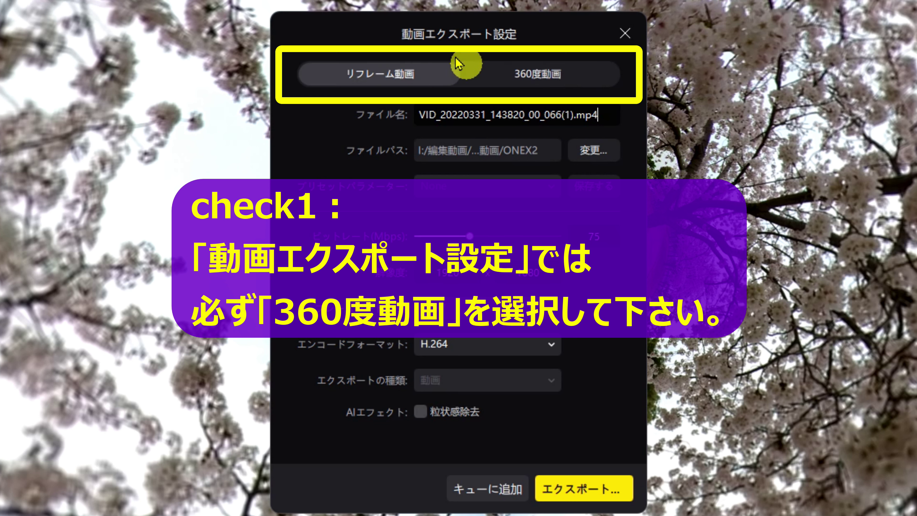
pyautogui.click(523, 79)
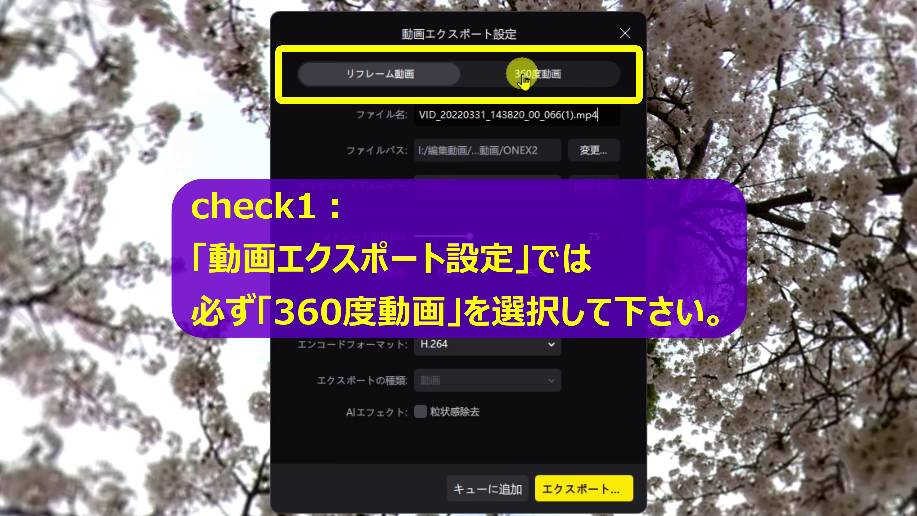
pyautogui.click(523, 81)
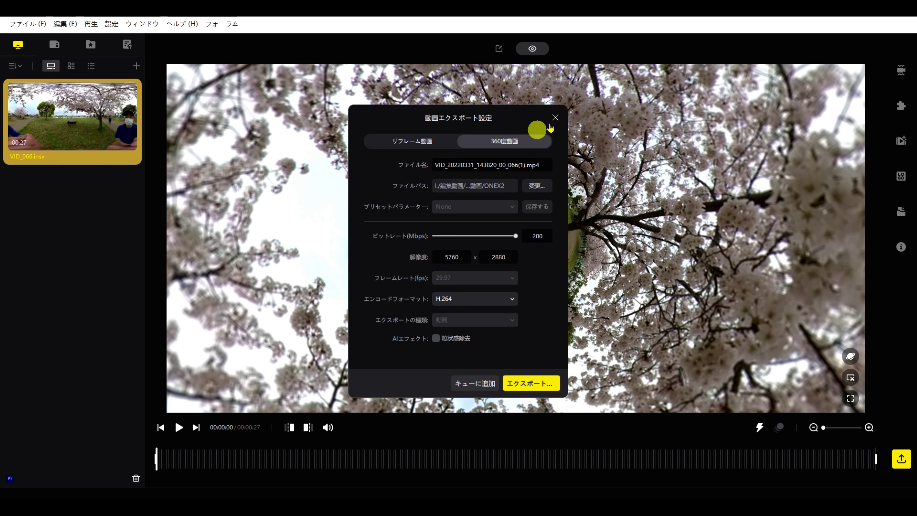
pyautogui.click(555, 117)
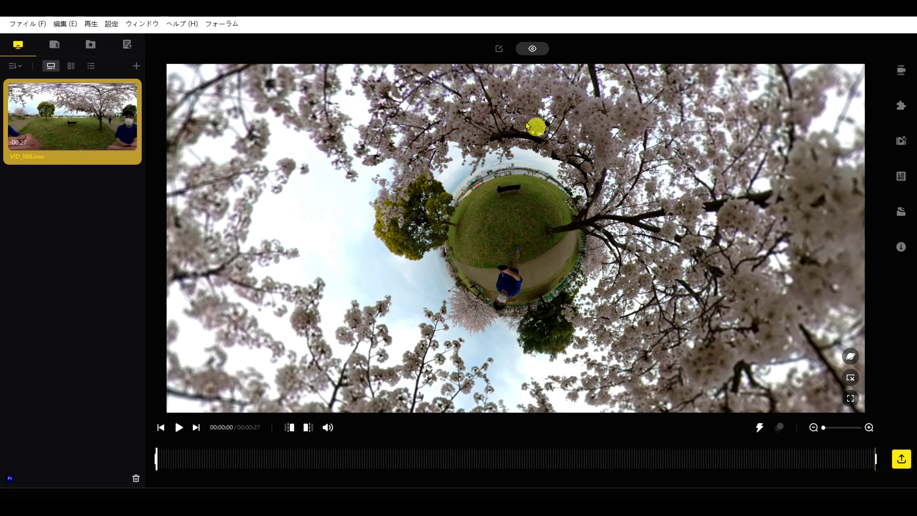
# Step: Change the clip's preview from the tiny-planet projection to the flat 360-degree panorama
pyautogui.click(499, 52)
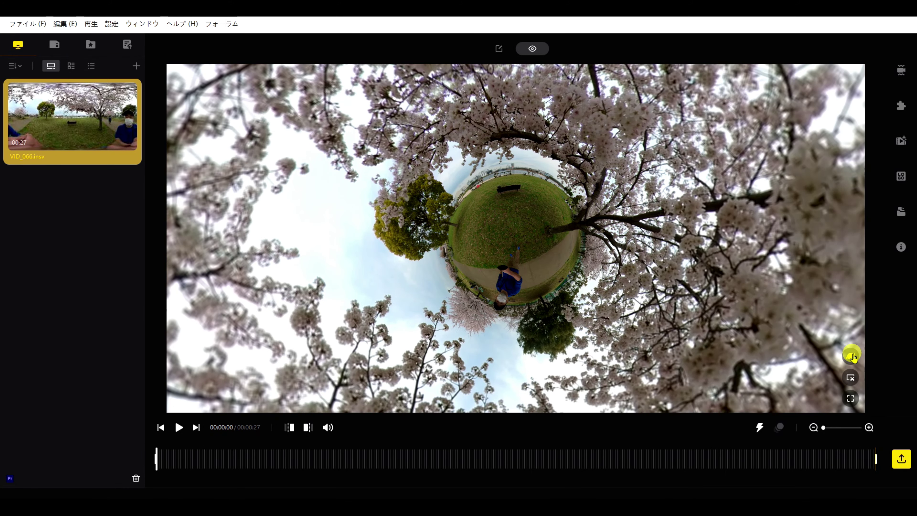
pyautogui.click(851, 355)
pyautogui.click(830, 356)
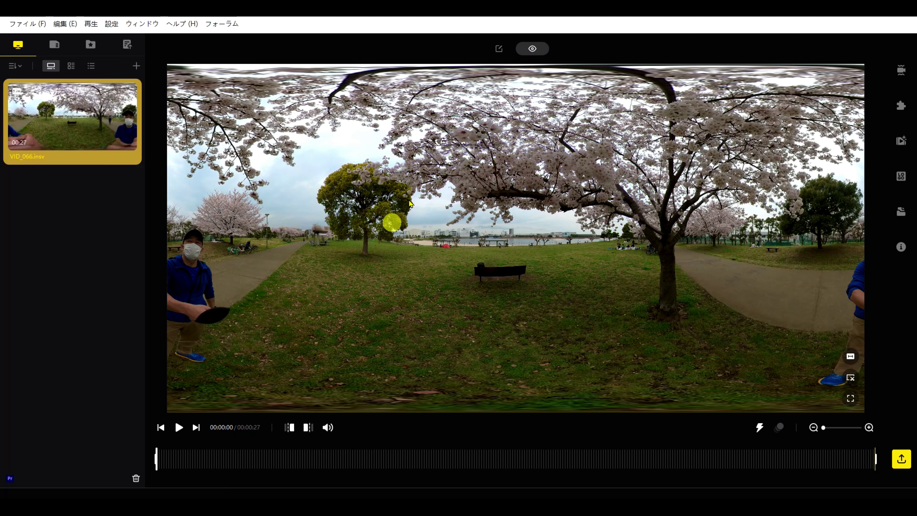
# Step: Review the clip's export settings in 360度動画 mode and close them without exporting
pyautogui.click(902, 461)
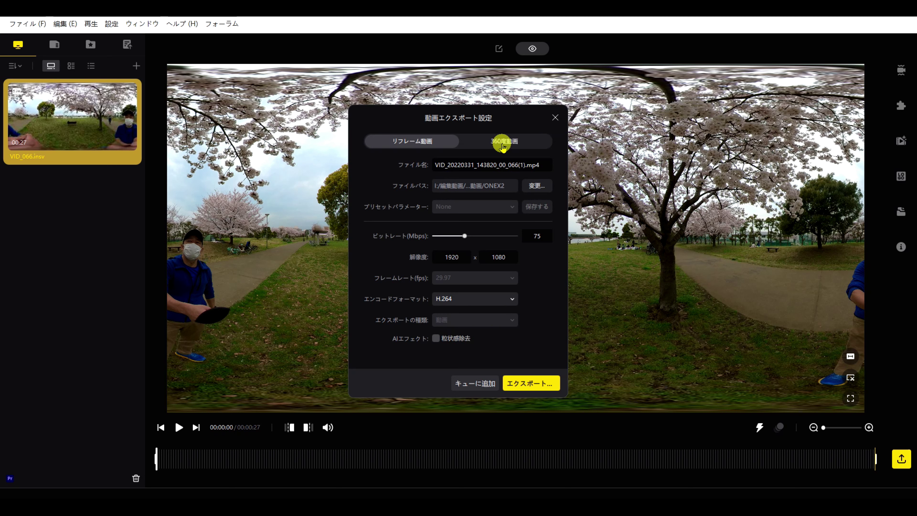
pyautogui.click(503, 144)
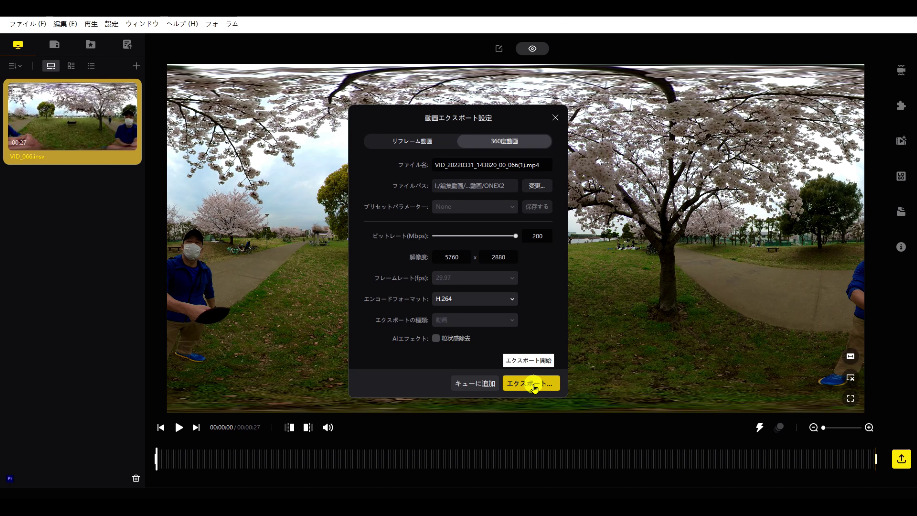
pyautogui.click(555, 119)
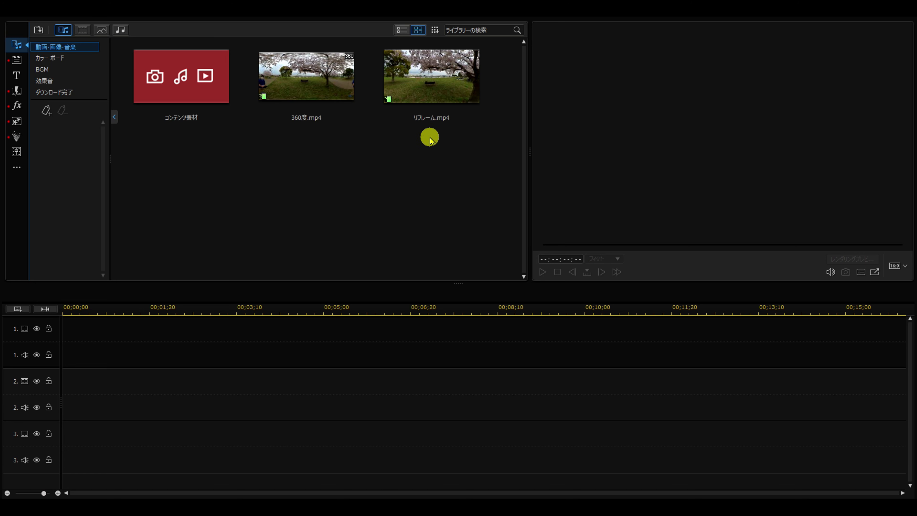
# Step: Switch to PowerDirector, play 360度.mp4 from the media library, and compare its thumbnail and details with リフレーム.mp4
pyautogui.click(306, 76)
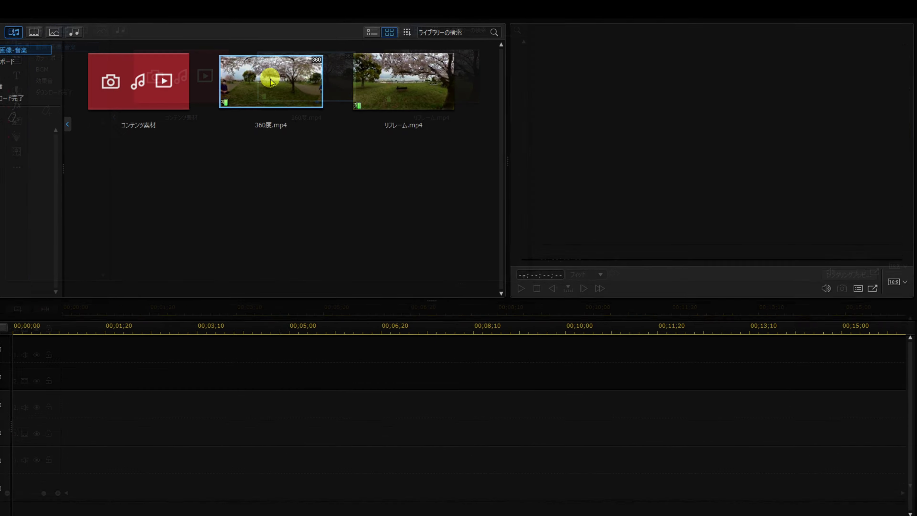
pyautogui.press('space')
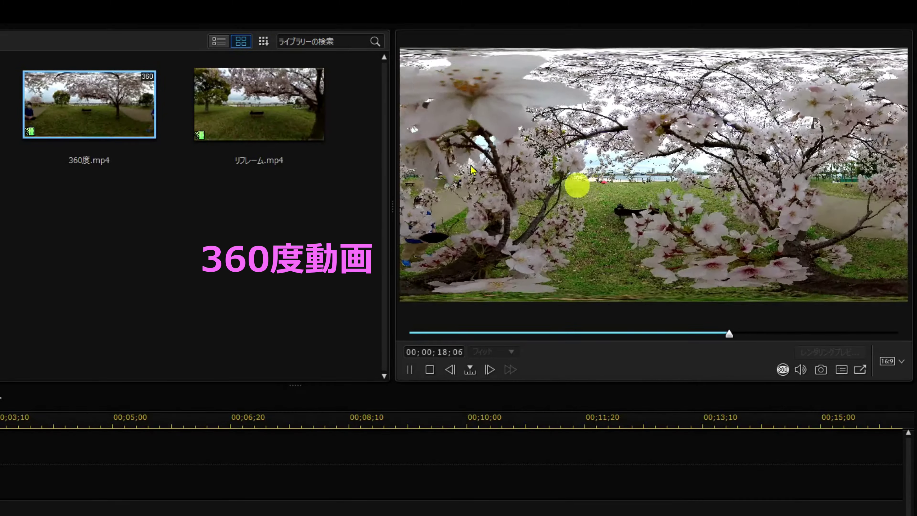
pyautogui.click(239, 93)
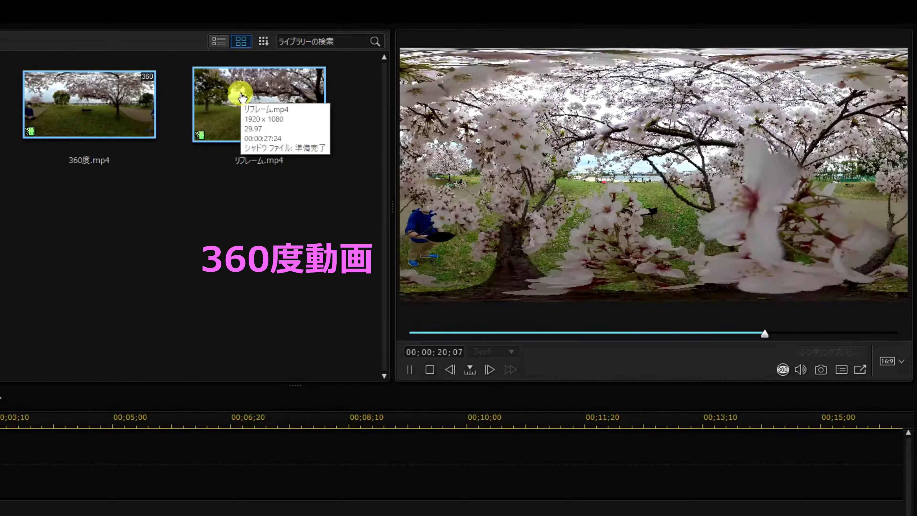
pyautogui.click(241, 97)
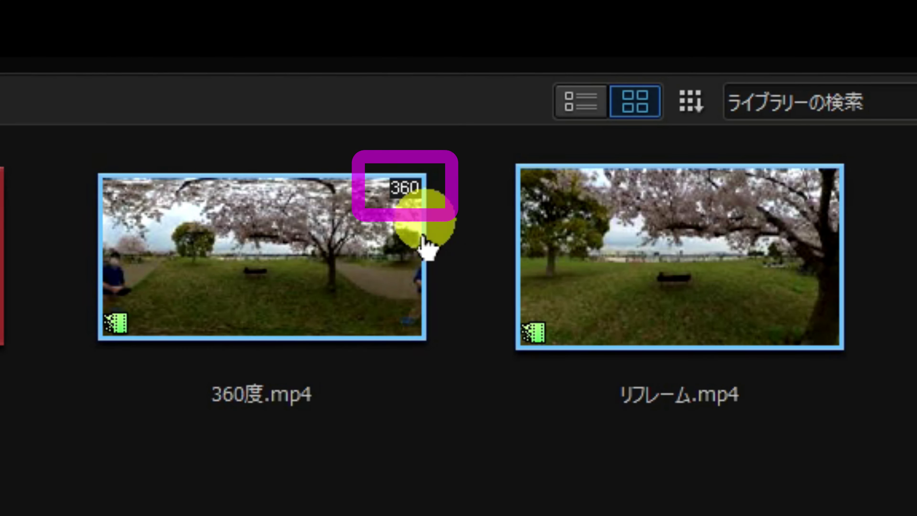
pyautogui.moveTo(356, 119)
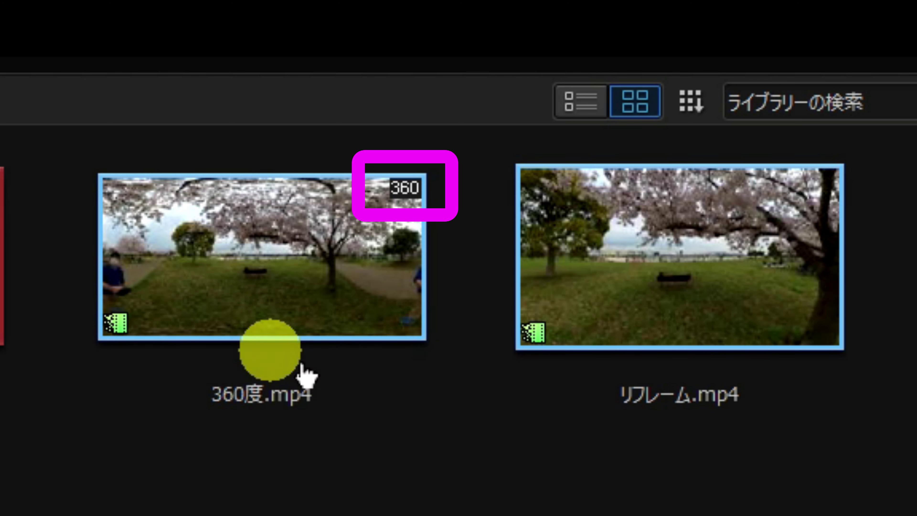
pyautogui.moveTo(317, 240)
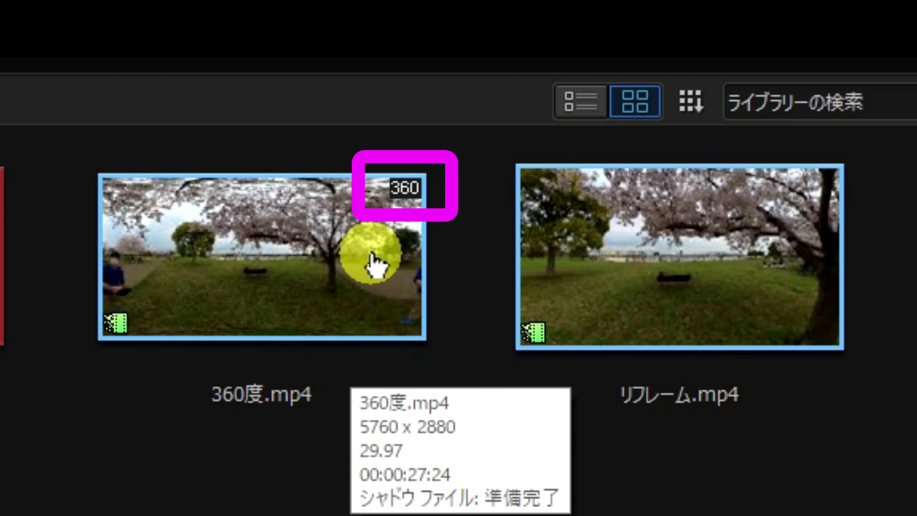
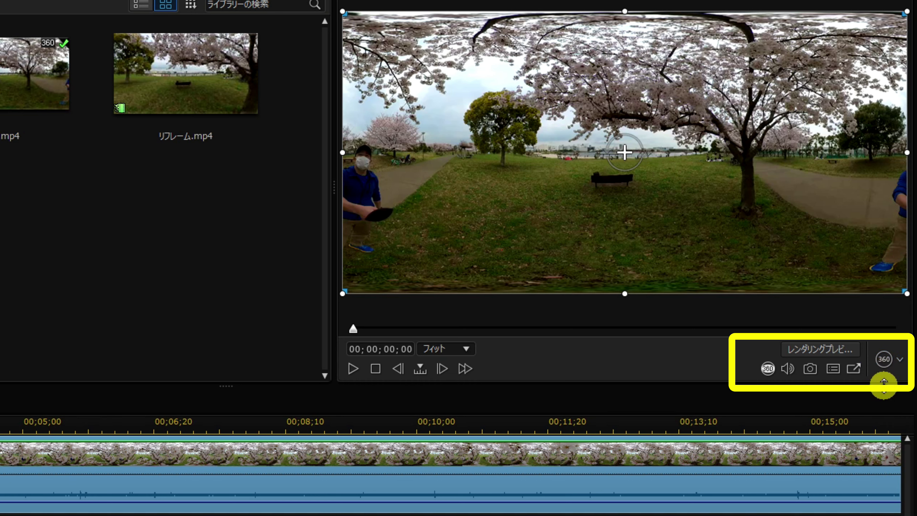
# Step: Check the project's aspect ratio options, and look around the timeline clip in 360° viewer mode before turning that mode off
pyautogui.click(899, 360)
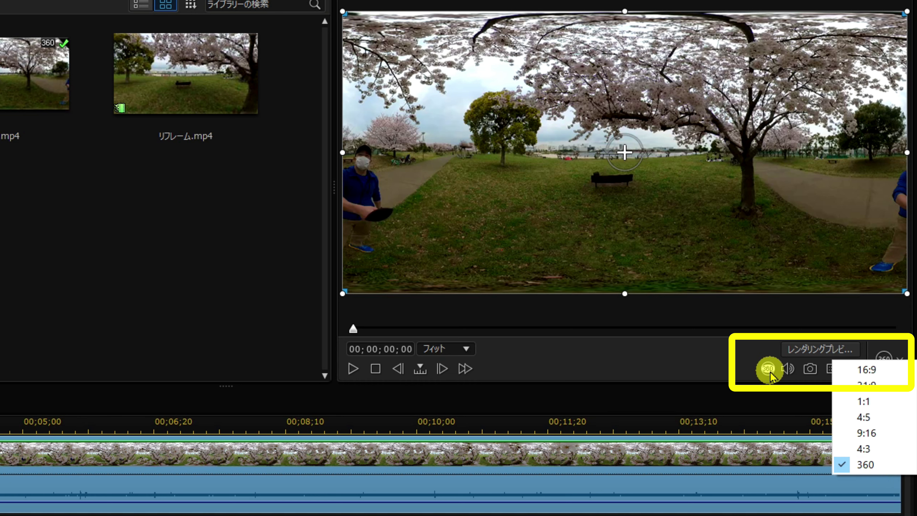
pyautogui.click(710, 364)
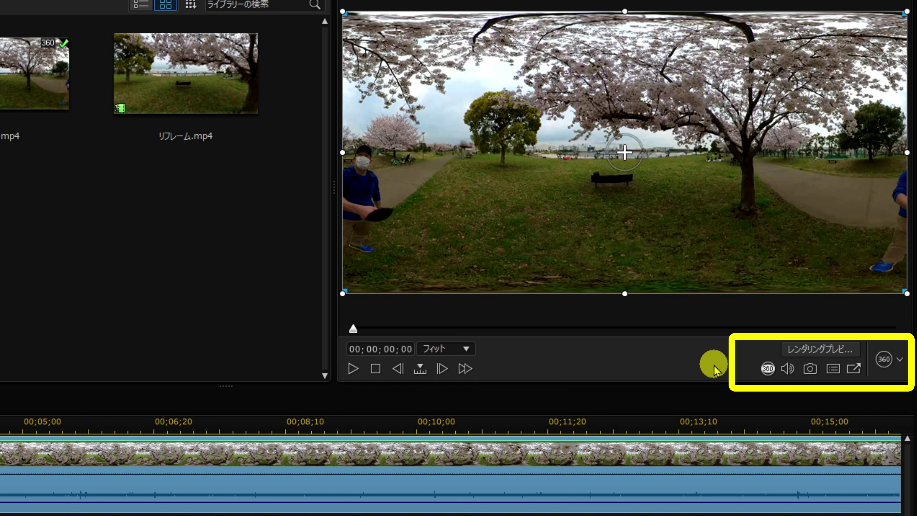
pyautogui.click(766, 369)
pyautogui.moveTo(816, 197); pyautogui.dragTo(608, 205)
pyautogui.moveTo(777, 199); pyautogui.dragTo(533, 191)
pyautogui.moveTo(820, 148); pyautogui.dragTo(604, 176)
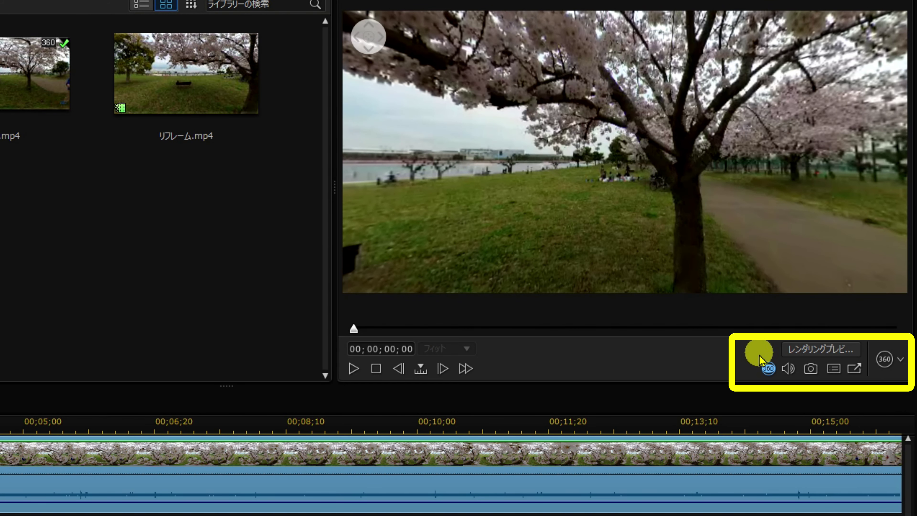
pyautogui.click(769, 369)
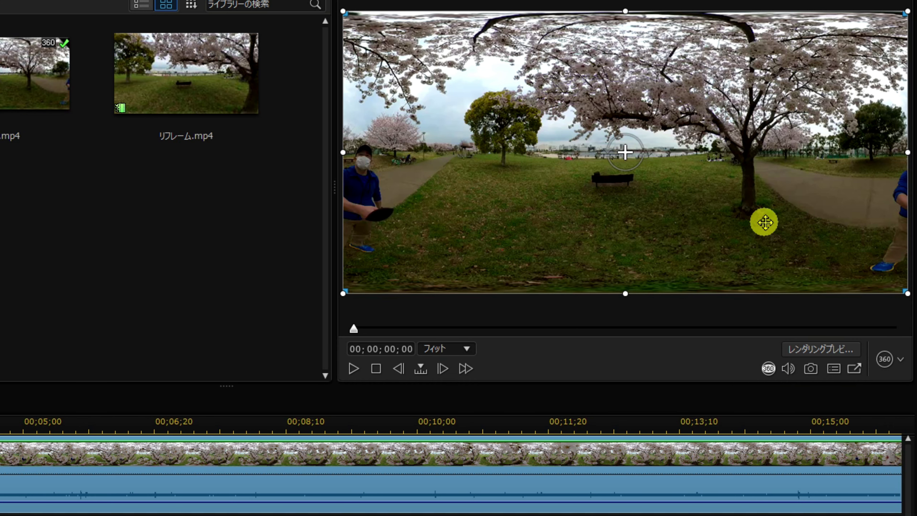
pyautogui.click(768, 369)
pyautogui.click(768, 368)
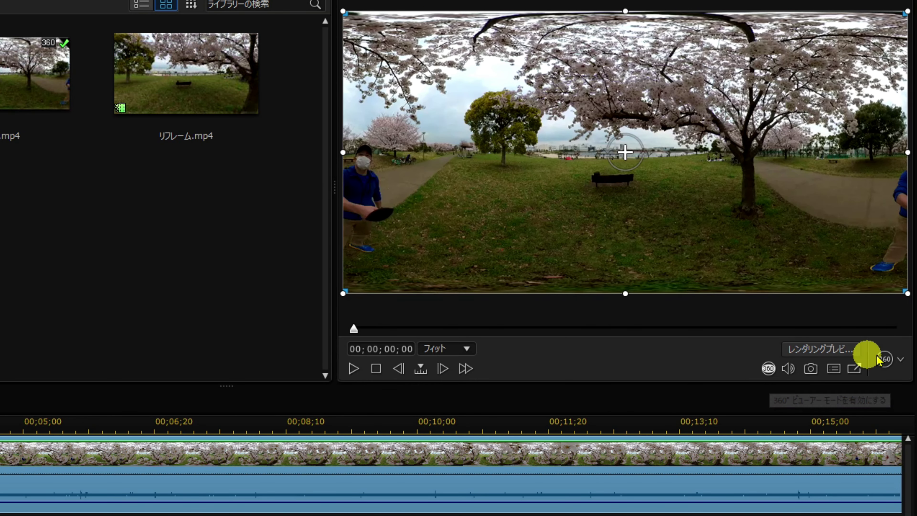
# Step: Try the 16:9 project aspect ratio and set it back to 360
pyautogui.click(900, 360)
pyautogui.click(866, 371)
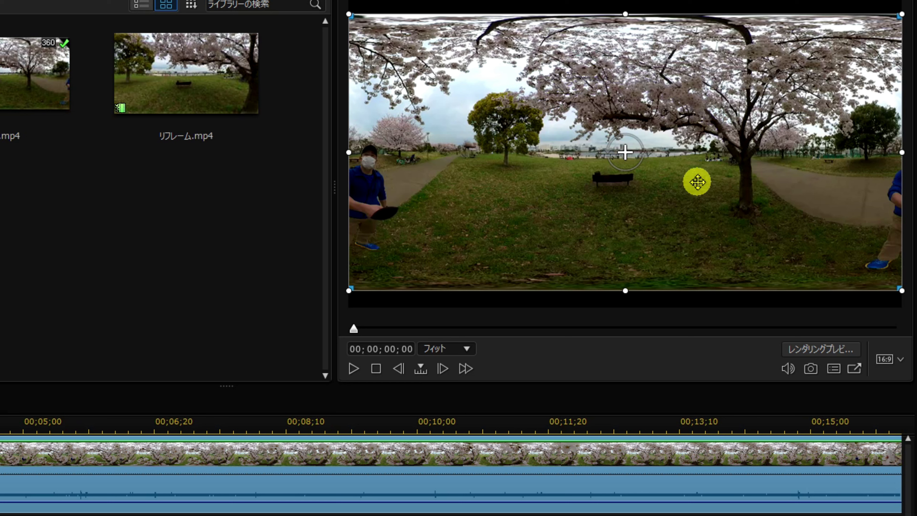
pyautogui.click(900, 359)
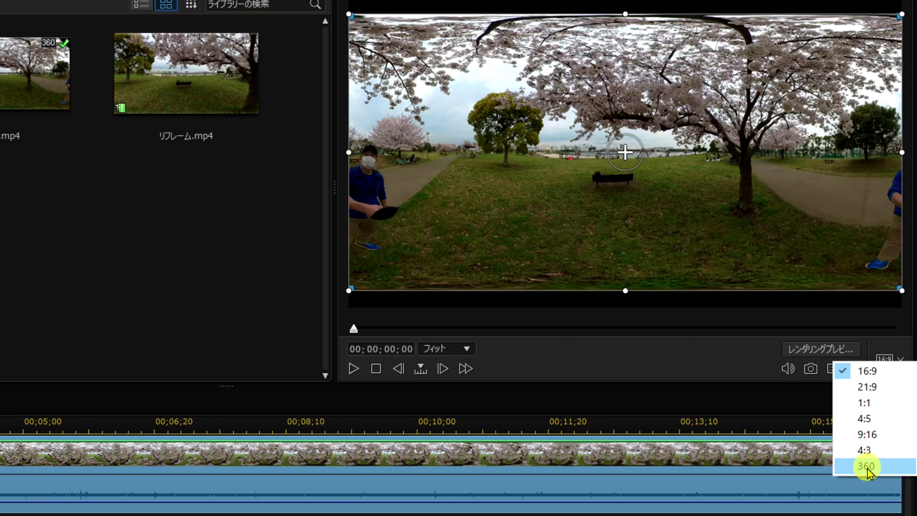
pyautogui.click(859, 467)
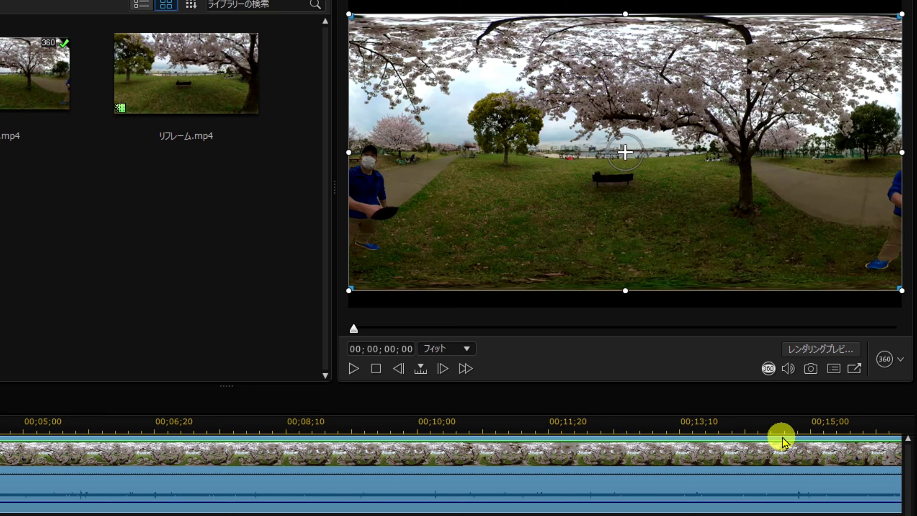
# Step: Look around the scene in 360° viewer mode, turn the mode off, and check the 360 mark on 360度.mp4 in the library
pyautogui.click(764, 369)
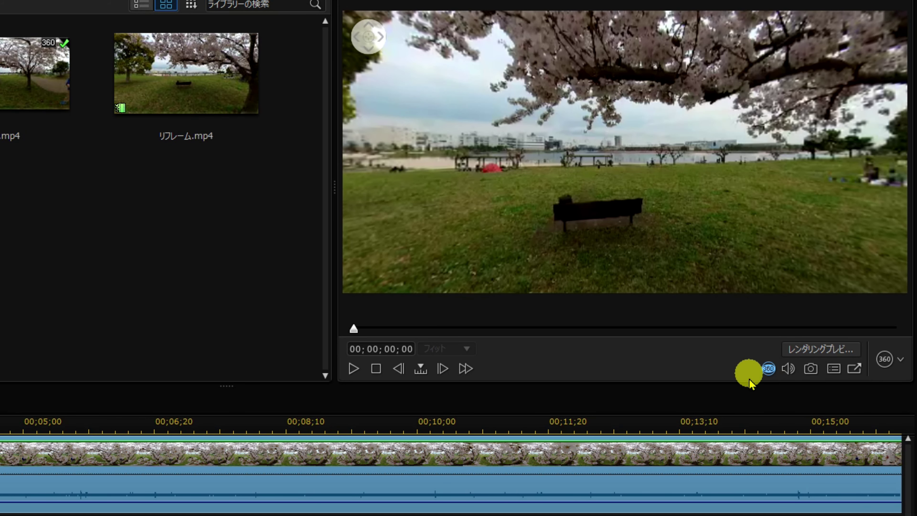
pyautogui.moveTo(771, 205); pyautogui.dragTo(503, 183)
pyautogui.click(766, 375)
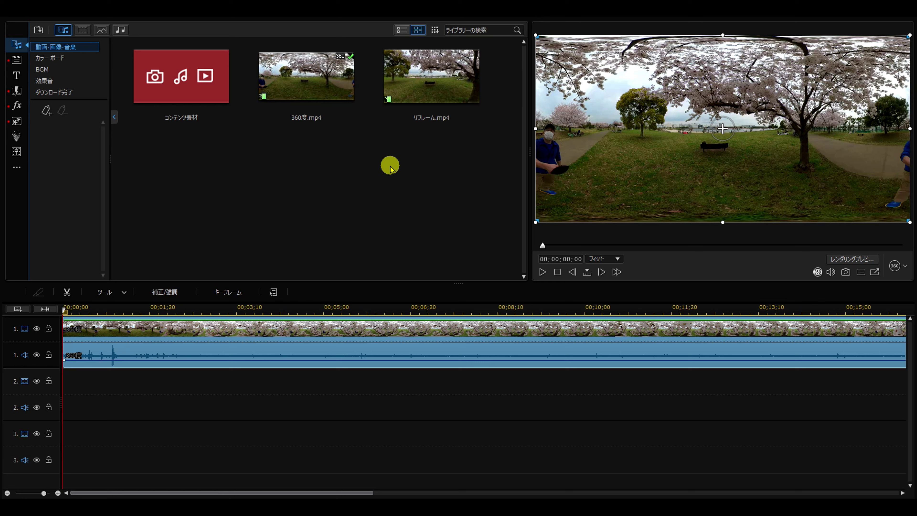
pyautogui.moveTo(333, 95)
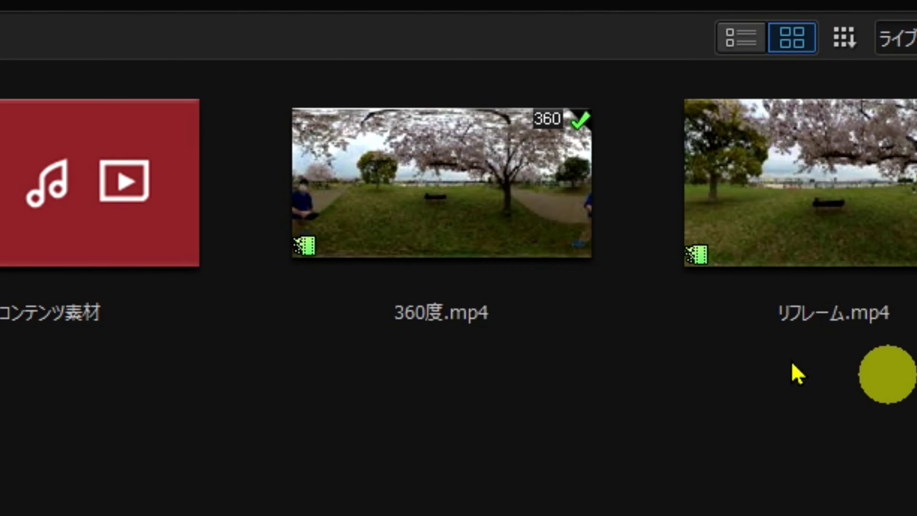
pyautogui.click(343, 75)
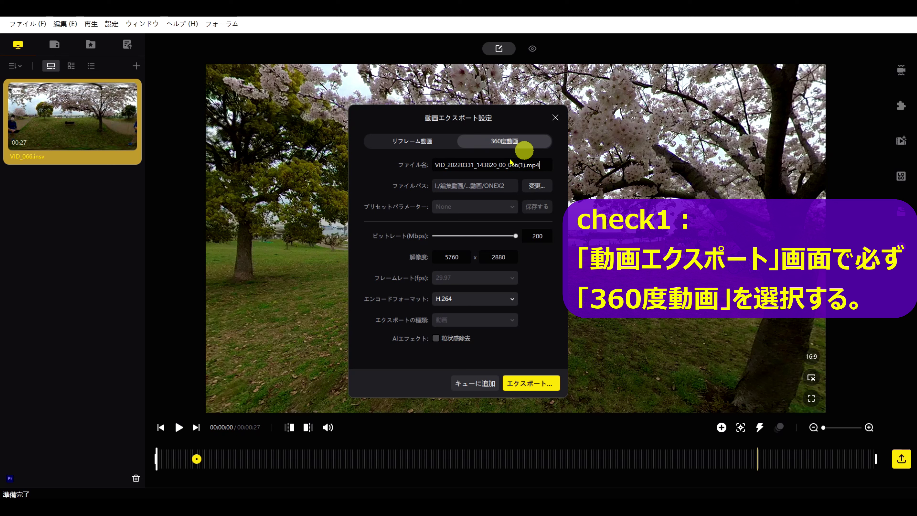
# Step: Switch to Insta360 Studio, start exporting the clip as 360度動画, and decline quitting while the export runs
pyautogui.click(528, 383)
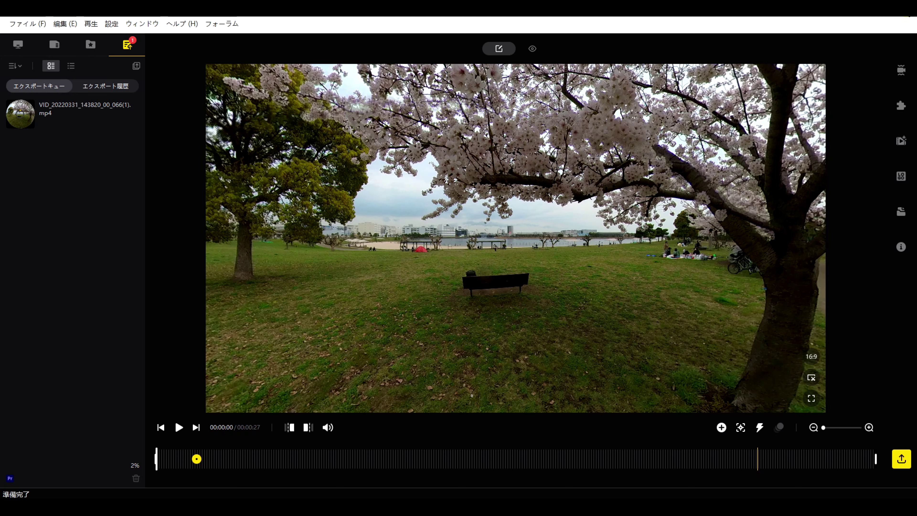
pyautogui.click(890, 22)
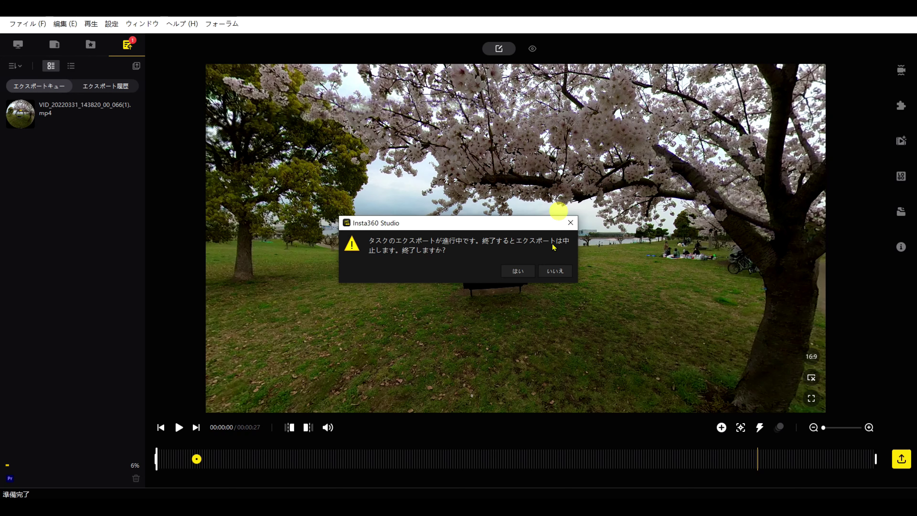
pyautogui.click(555, 271)
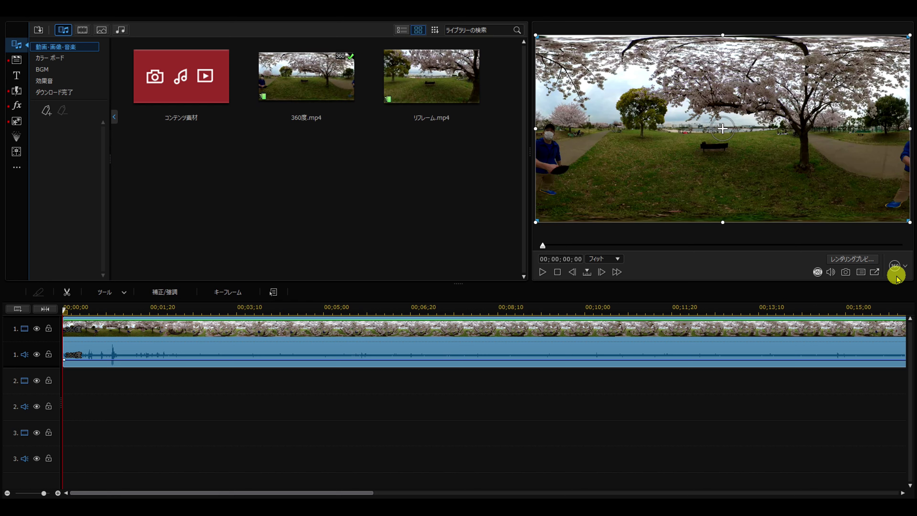
# Step: Return to PowerDirector, check the project's aspect ratio options, and look around in 360° viewer mode to find the masked man
pyautogui.click(905, 266)
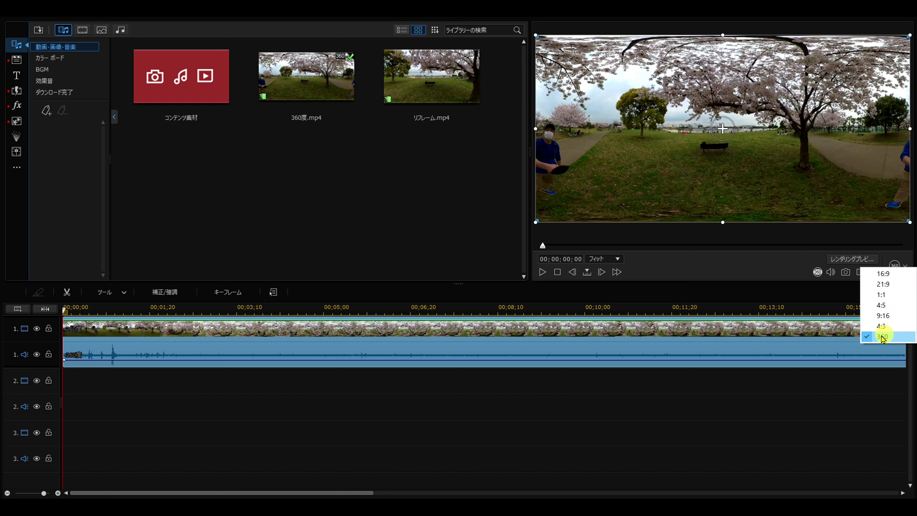
pyautogui.click(817, 272)
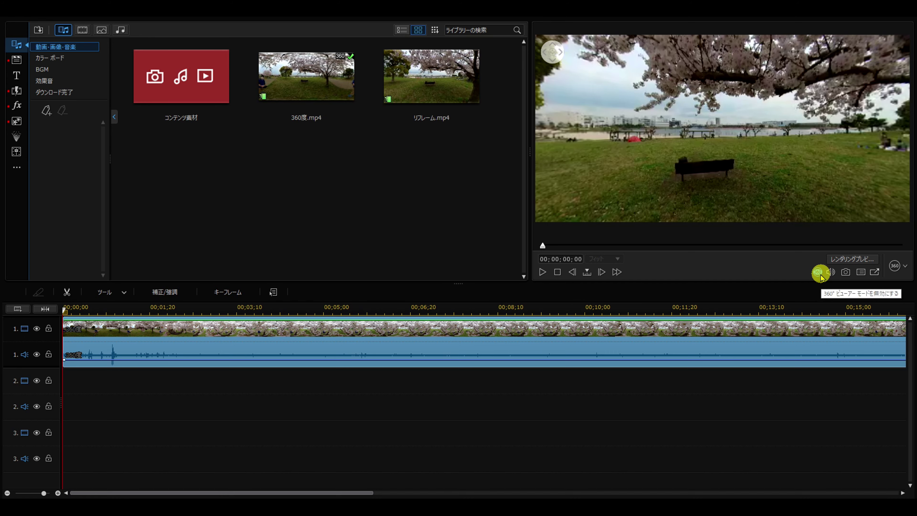
pyautogui.moveTo(812, 174); pyautogui.dragTo(768, 175)
pyautogui.click(623, 144)
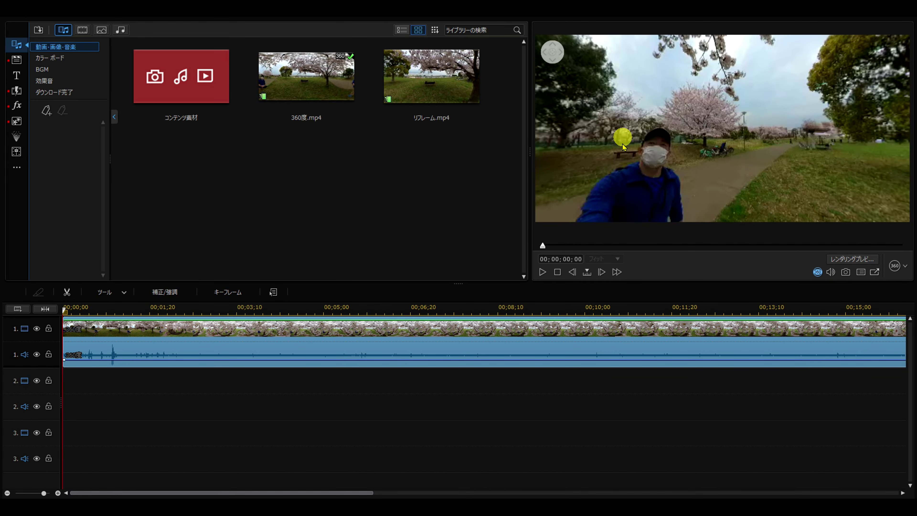